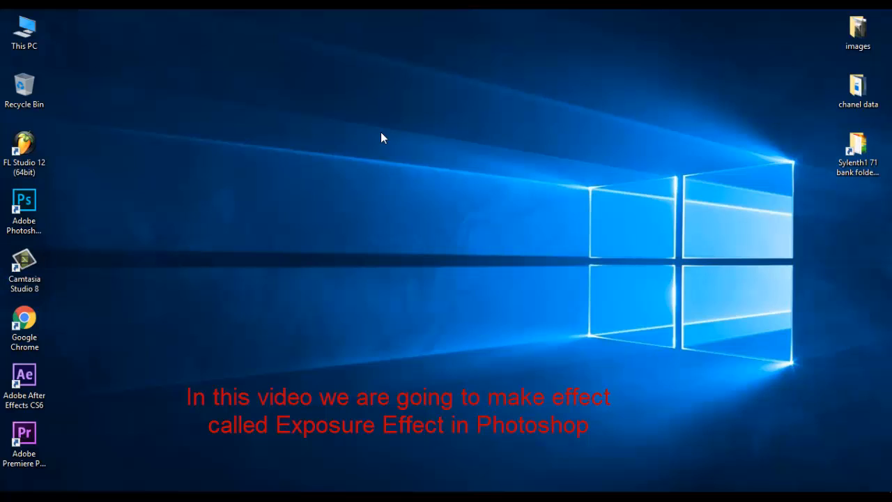
right_click(381, 132)
click(396, 171)
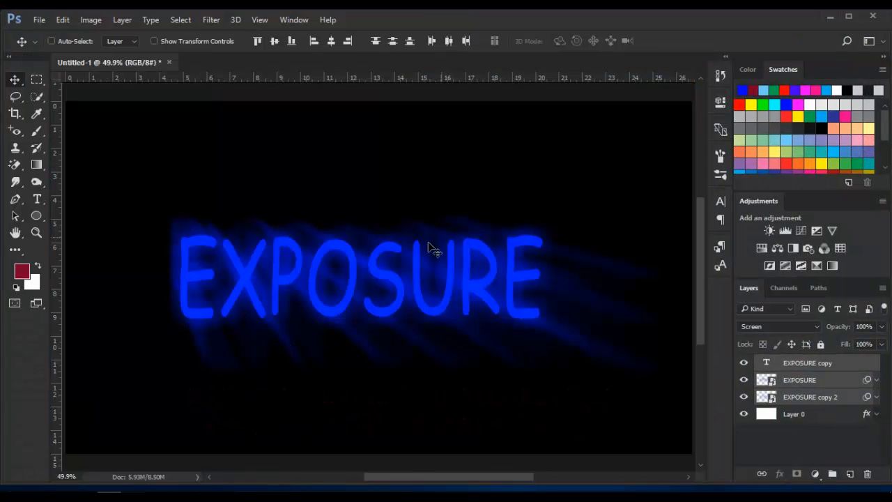
click(830, 444)
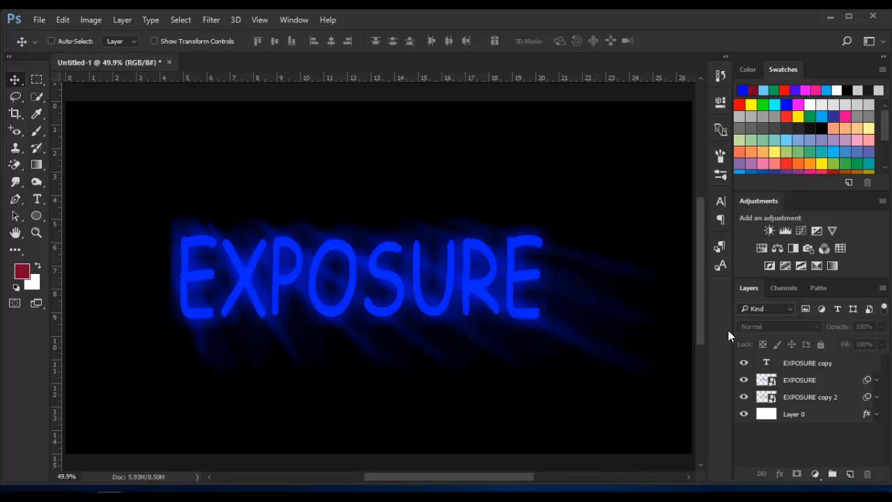
click(816, 368)
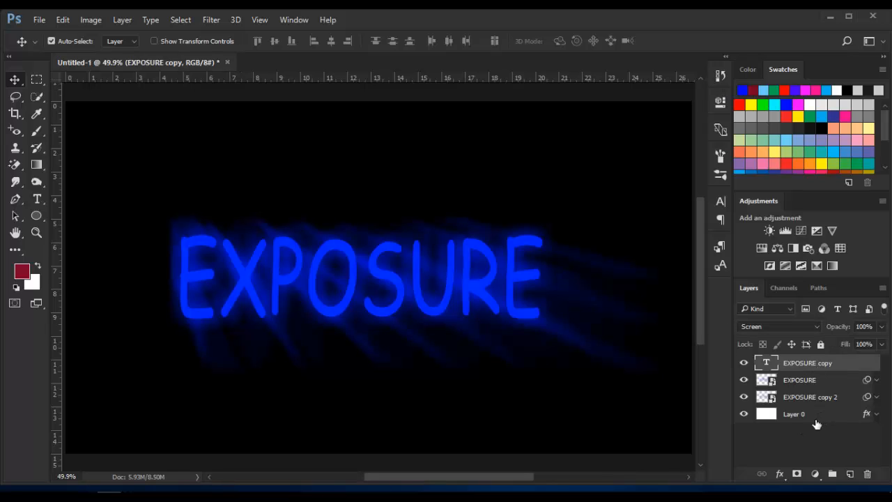
shift+click(812, 421)
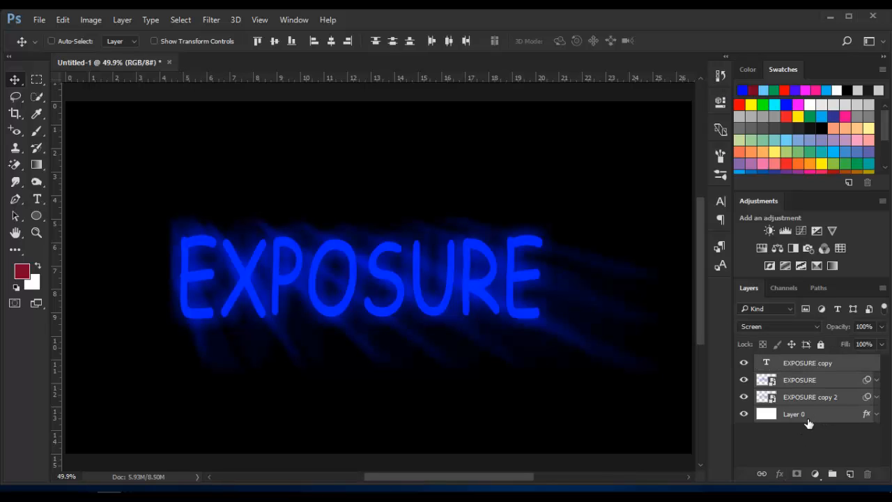
- Close the open EXPOSURE example document without saving it
click(168, 62)
click(454, 203)
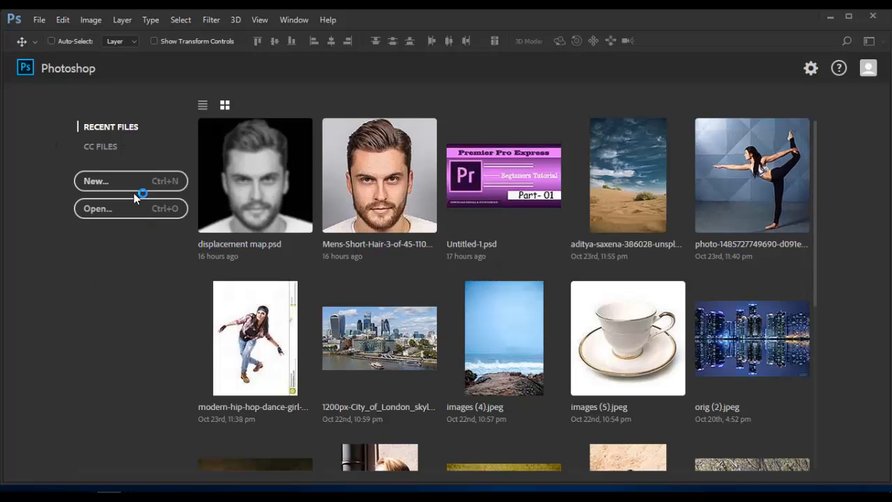
- Create a white 1920 x 1080 px HDTV 1080p document at 72 ppi and hide its guides
click(132, 187)
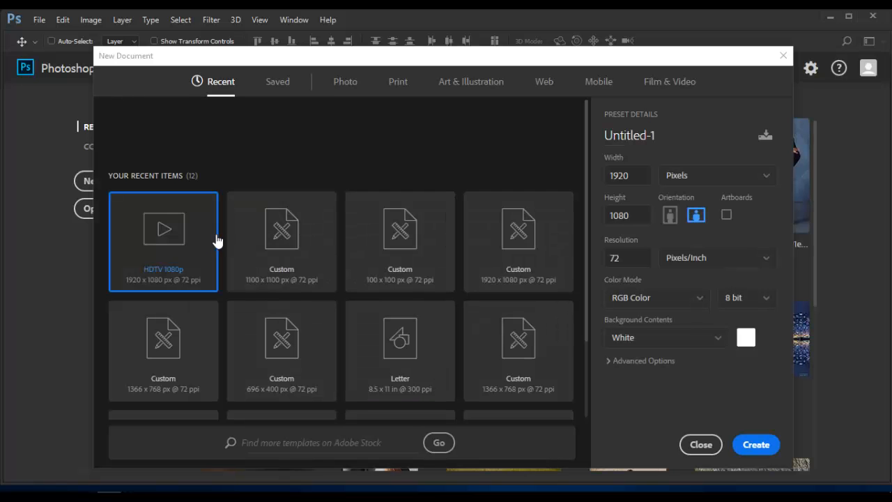
click(752, 449)
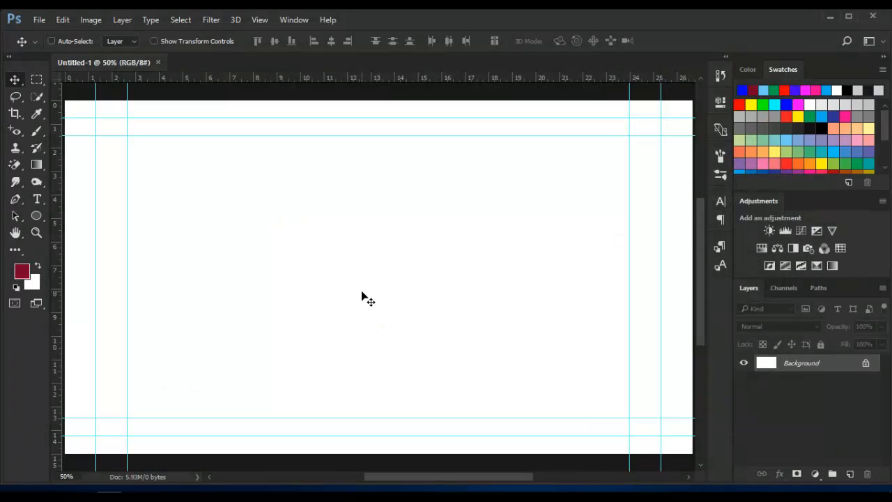
key(ctrl+semicolon)
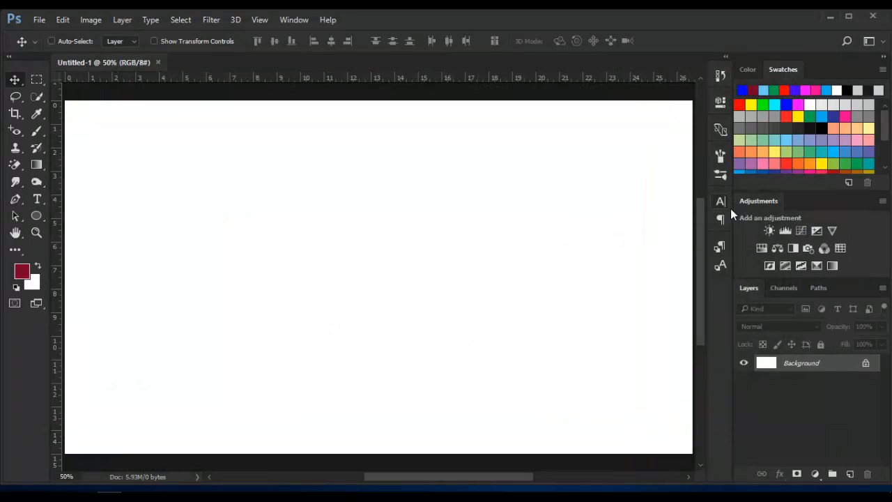
- Convert the Background to an editable Layer 0 and give it a black (#000000) Color Overlay at 100% opacity
double_click(840, 369)
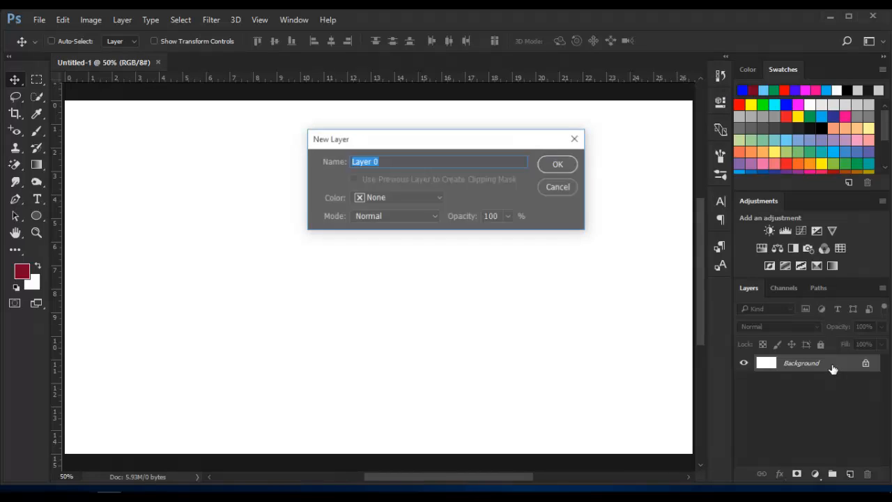
click(576, 163)
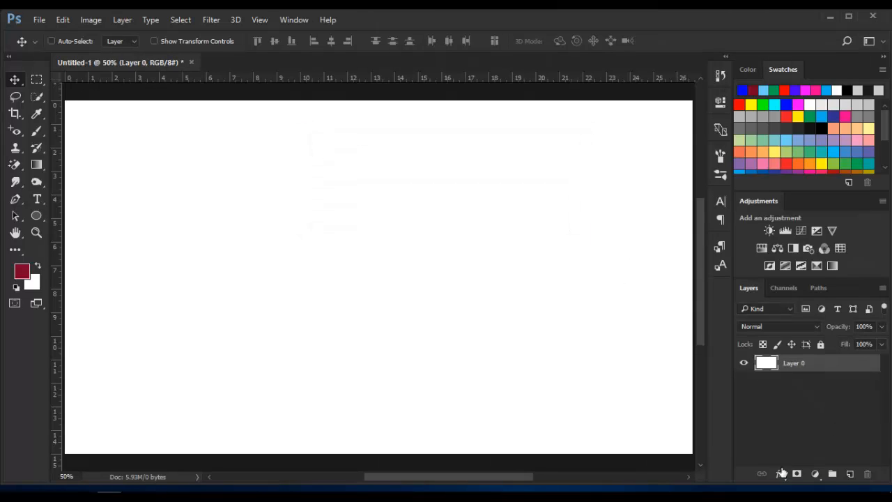
click(782, 473)
click(791, 316)
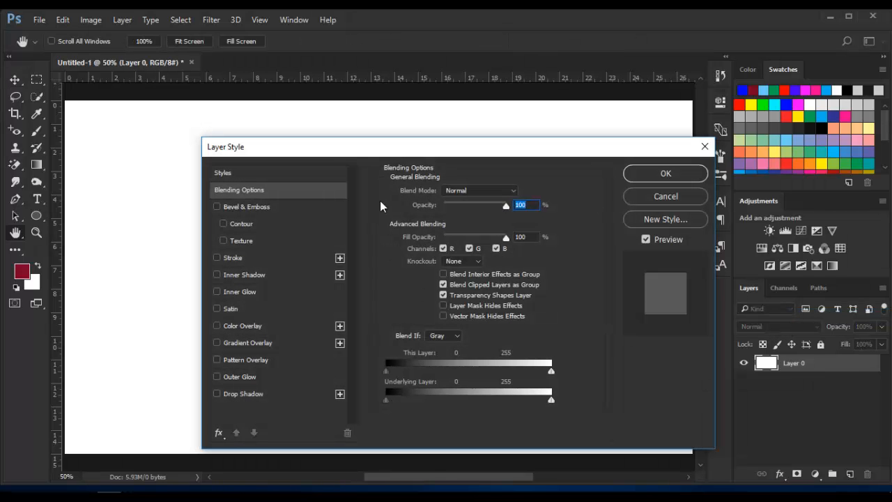
click(217, 326)
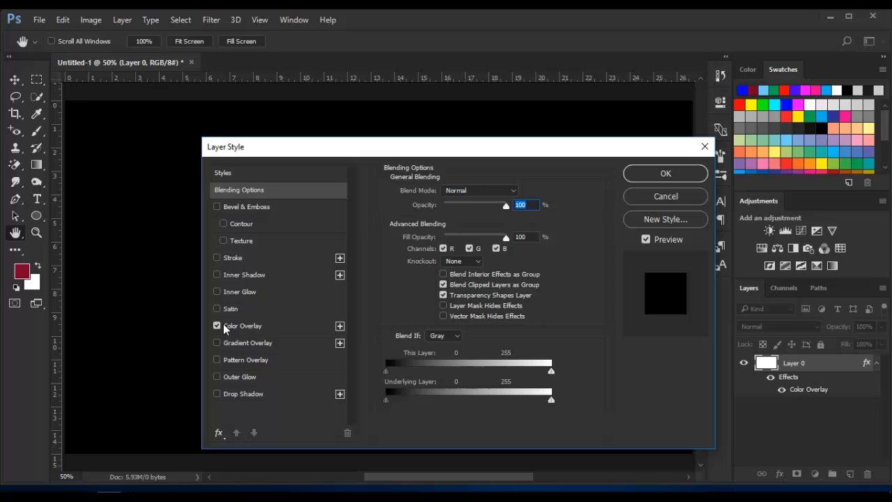
click(256, 346)
click(265, 328)
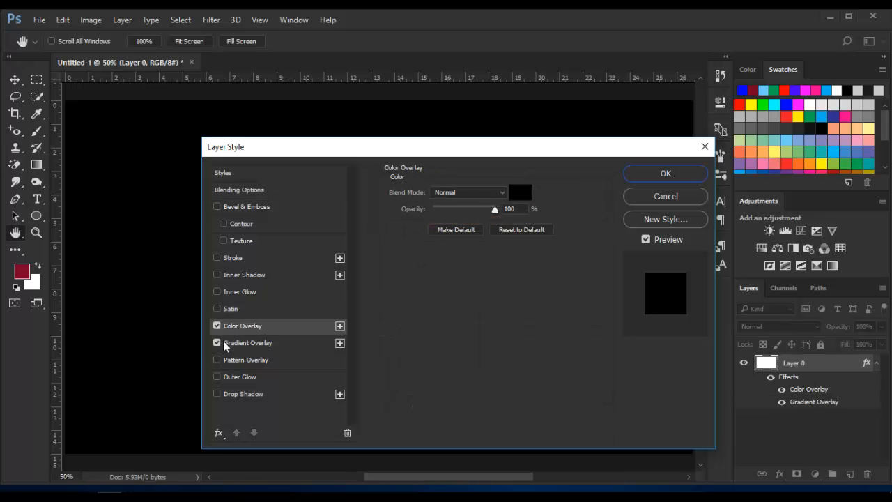
click(516, 193)
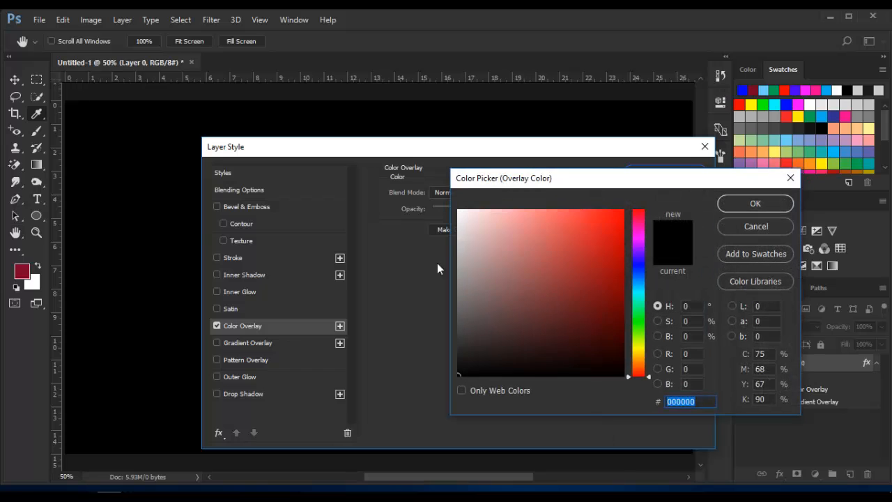
drag(547, 289, 654, 390)
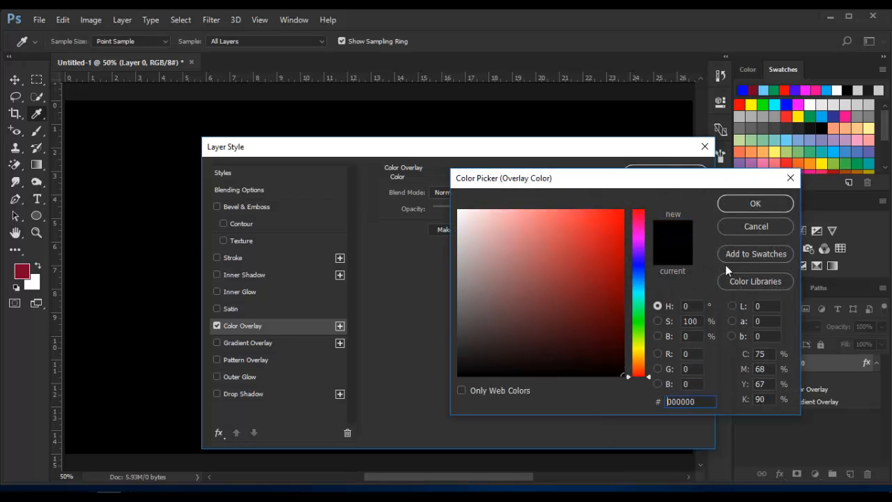
click(753, 203)
click(666, 175)
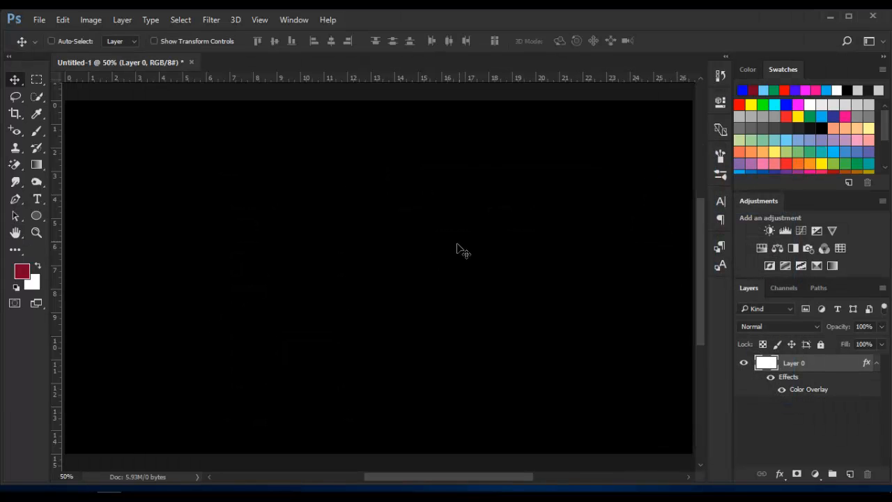
scroll(464, 282, down, 2)
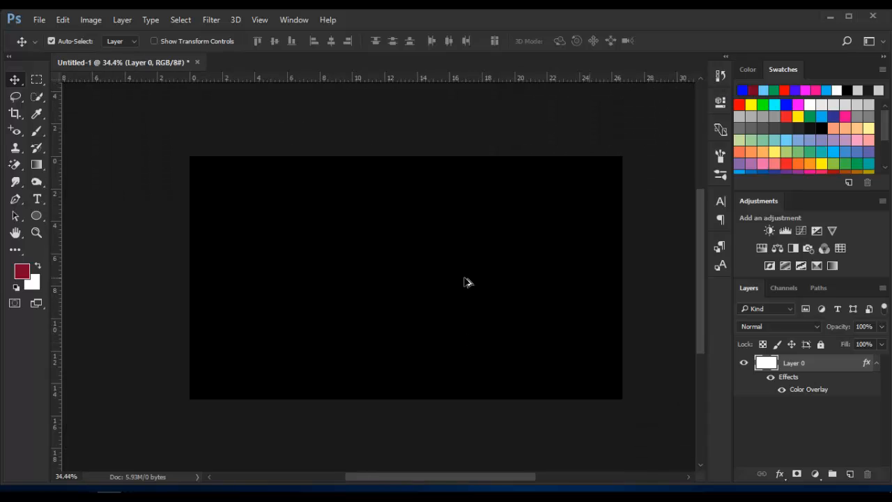
scroll(464, 282, up, 1)
click(876, 363)
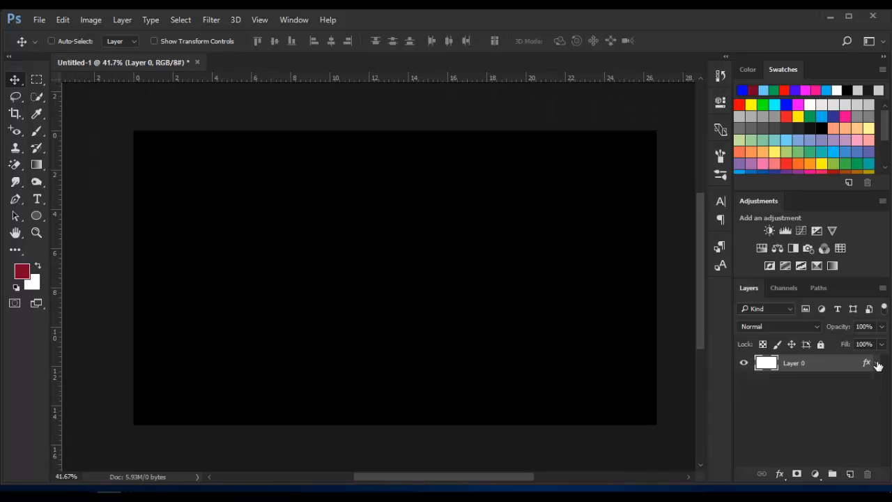
- Add the text "EXPOSURE" in blue 96 pt Comic Sans MS on the black canvas
click(38, 200)
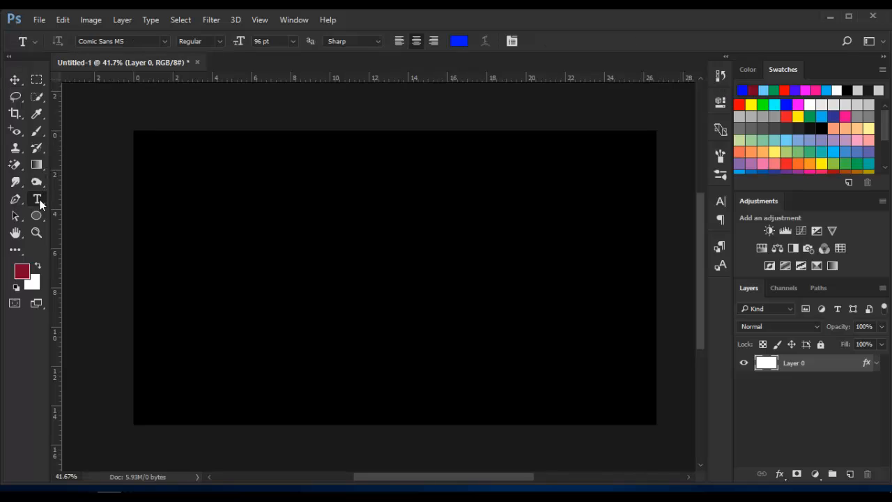
click(219, 263)
text(E)
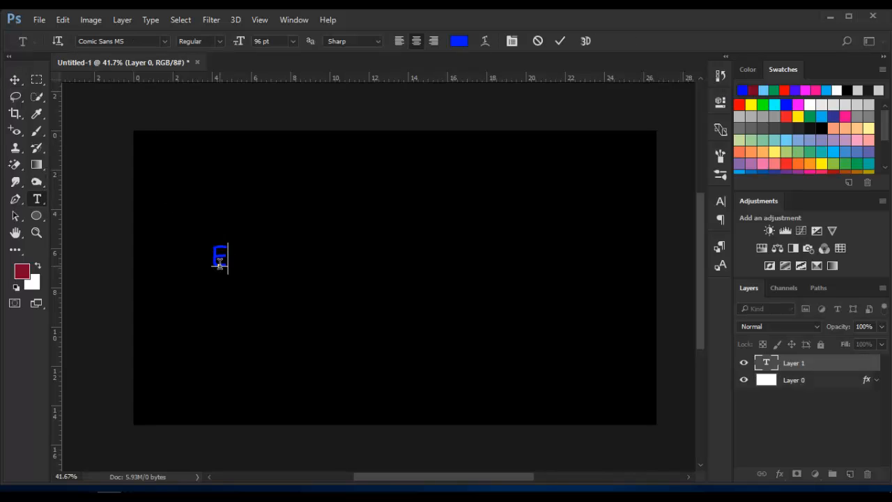
text(XPOSURE)
click(14, 79)
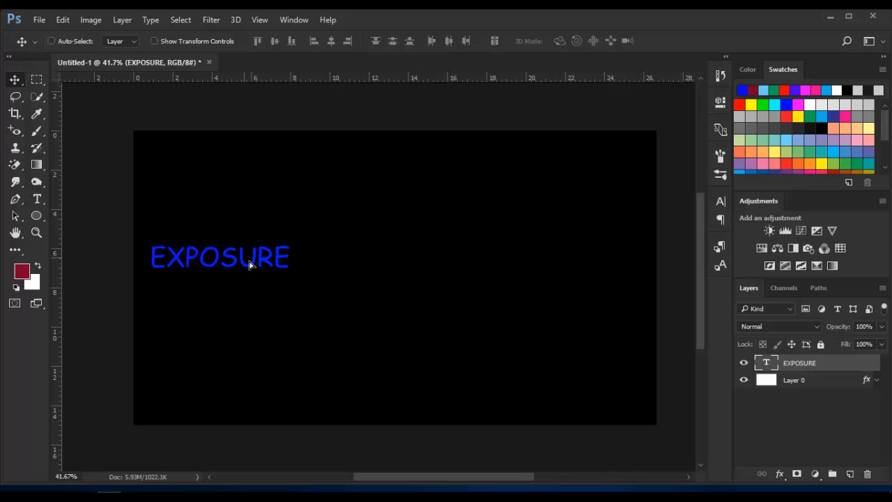
- Scale the EXPOSURE text proportionally to about 247% and place it near the canvas centre at X 900 px, Y 540 px
drag(248, 260, 540, 345)
key(ctrl+t)
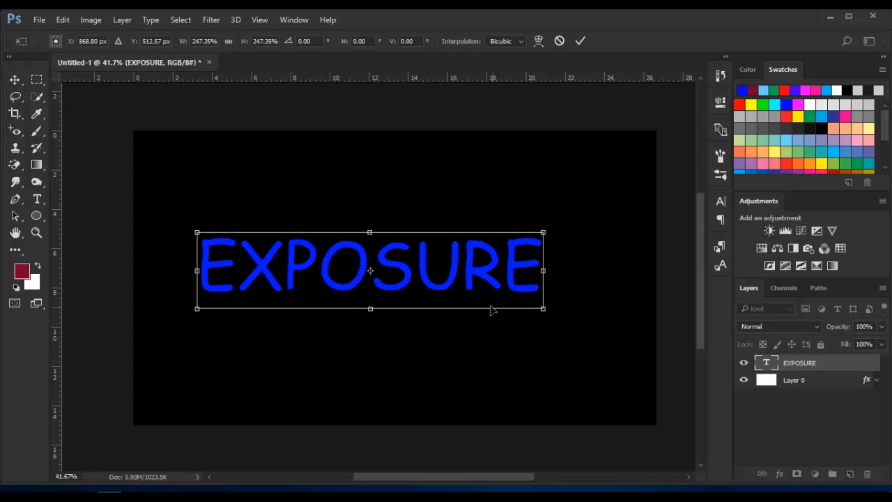
drag(454, 279, 464, 286)
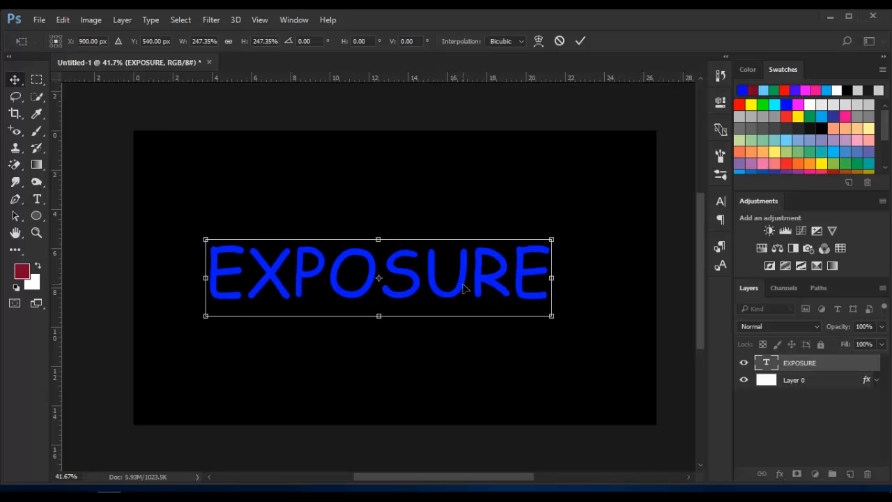
key(Return)
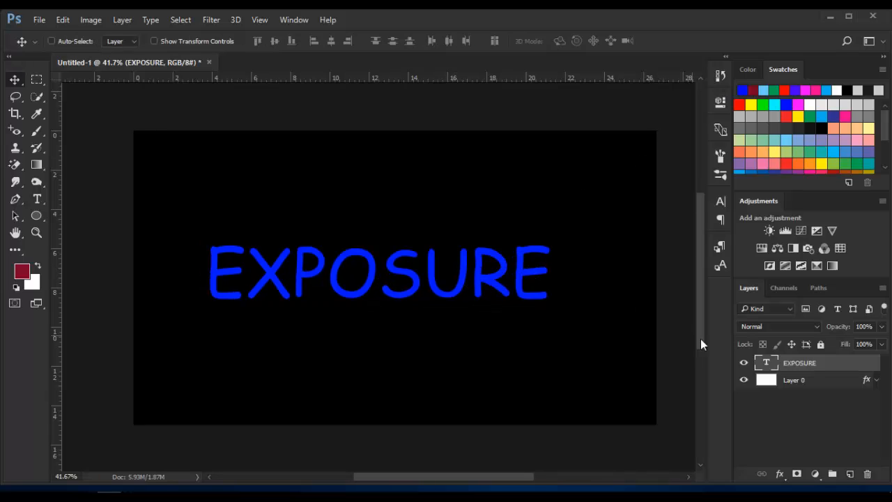
- Change the EXPOSURE text's font to Arial Rounded MT Bold and move the text to the horizontal centre of the canvas
double_click(765, 363)
click(726, 245)
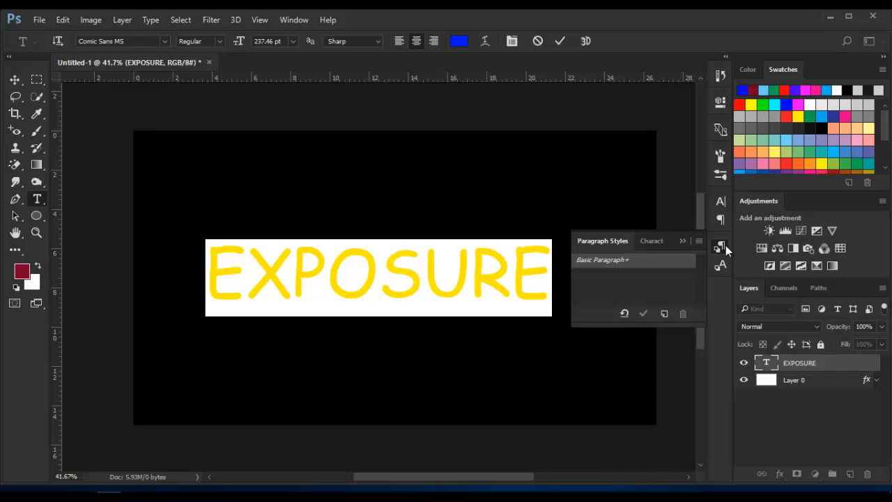
click(649, 241)
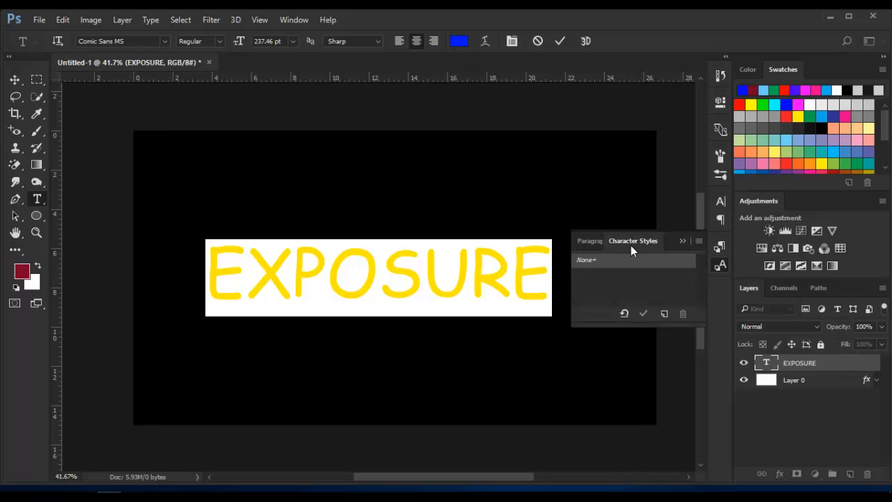
click(589, 241)
click(722, 220)
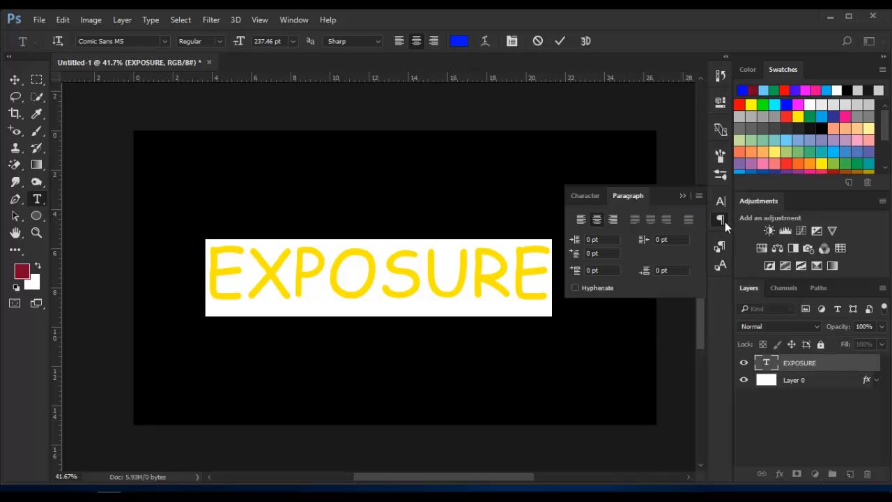
click(586, 197)
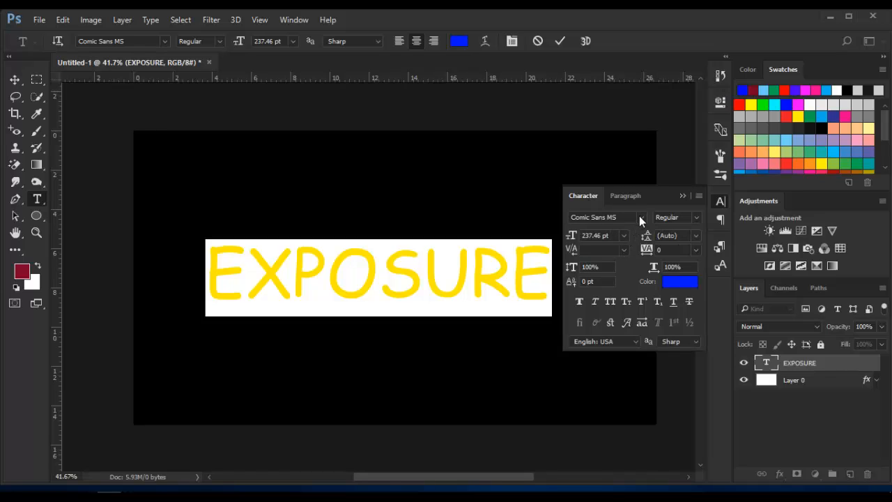
click(640, 217)
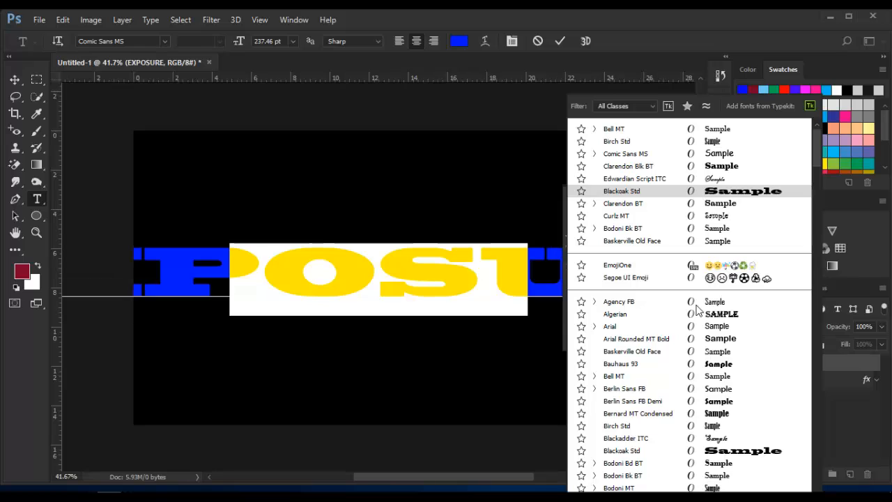
click(697, 339)
click(682, 193)
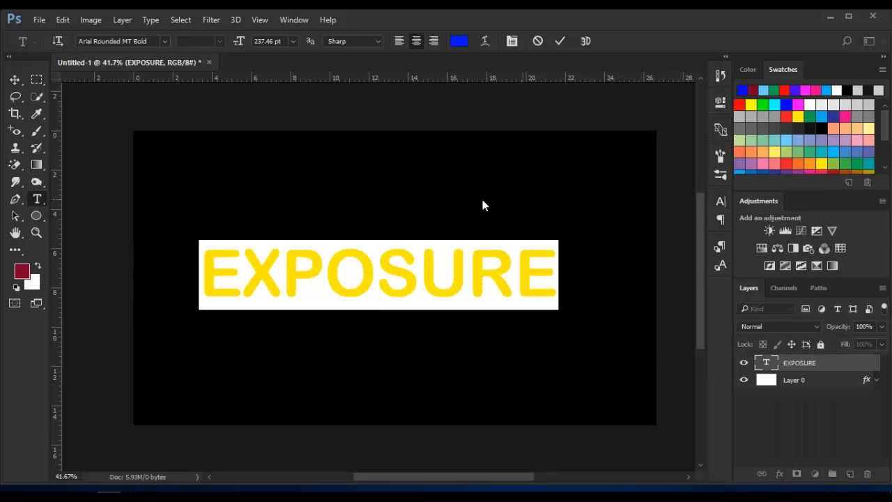
click(15, 79)
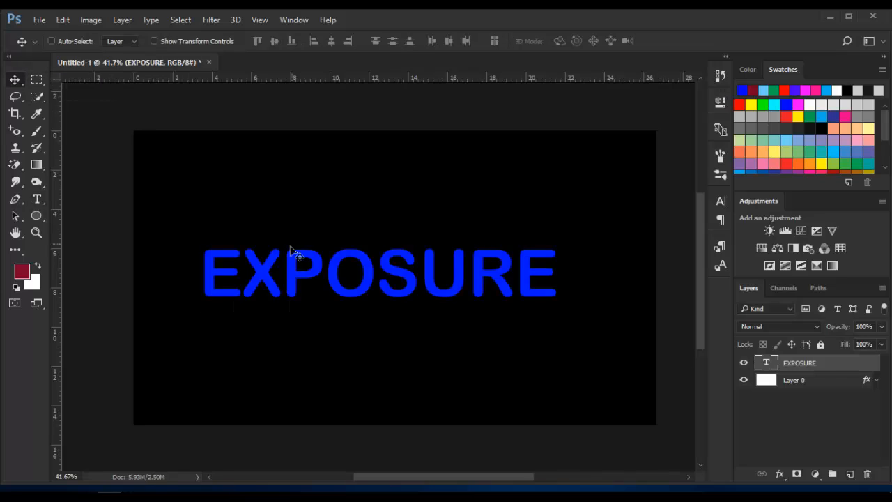
drag(272, 281, 349, 299)
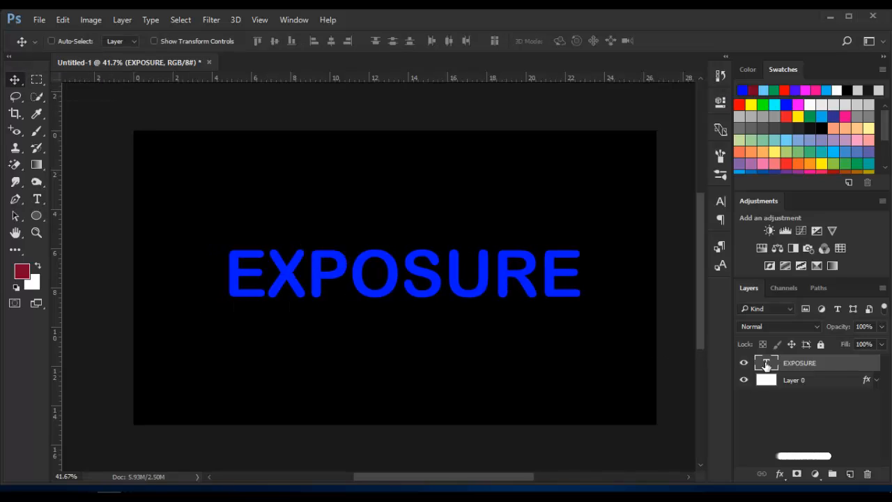
- Convert the EXPOSURE text layer to a smart object and duplicate it
right_click(803, 367)
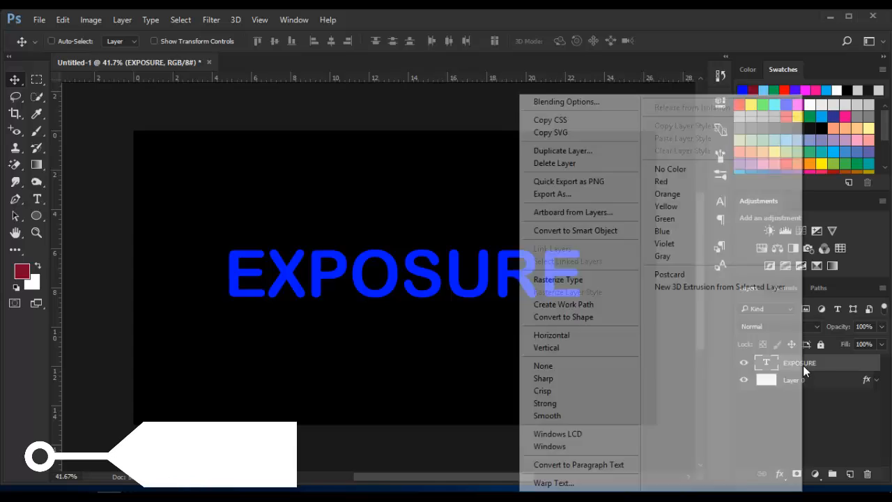
click(530, 230)
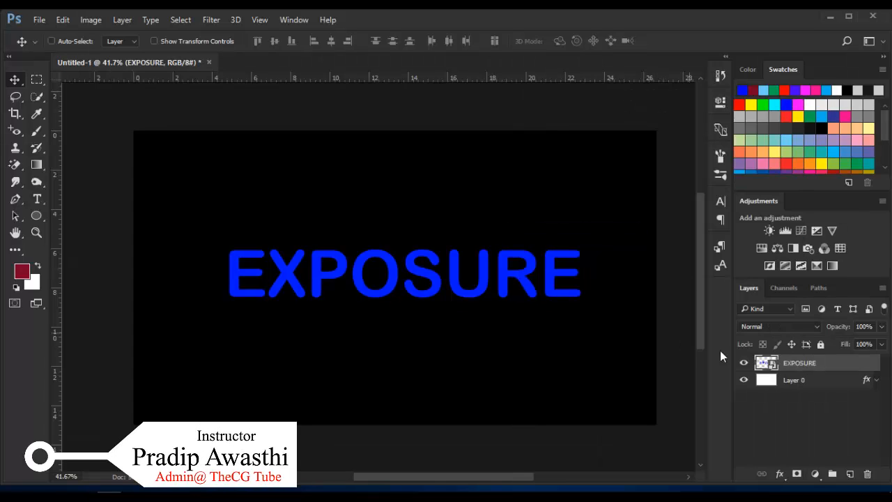
key(ctrl+j)
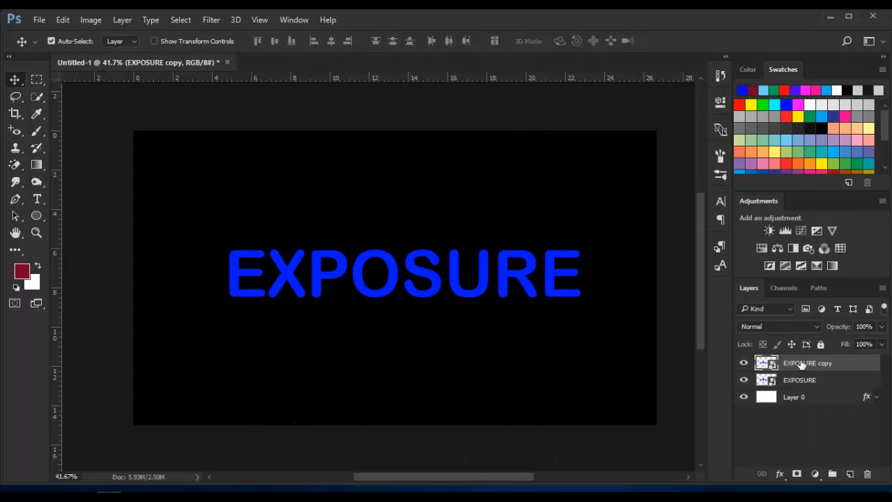
- Apply a Box Blur with a radius of 59 pixels to the lower EXPOSURE smart object
click(800, 380)
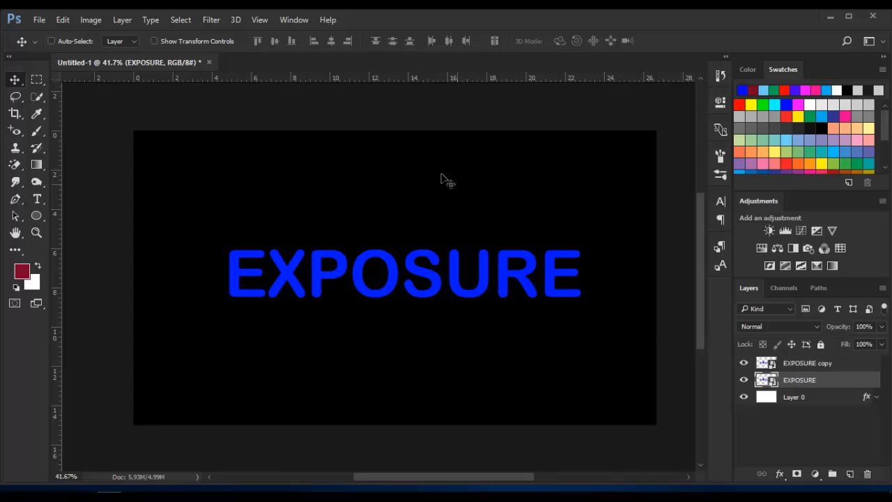
click(210, 19)
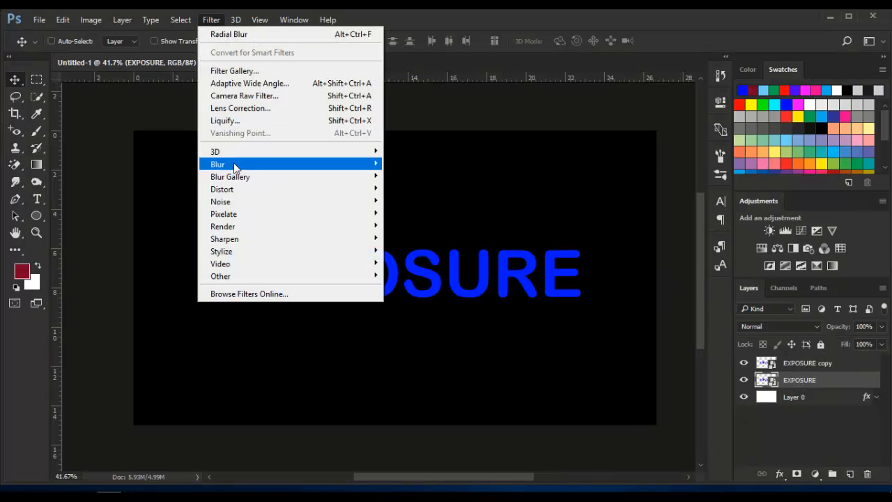
mouse_move(358, 167)
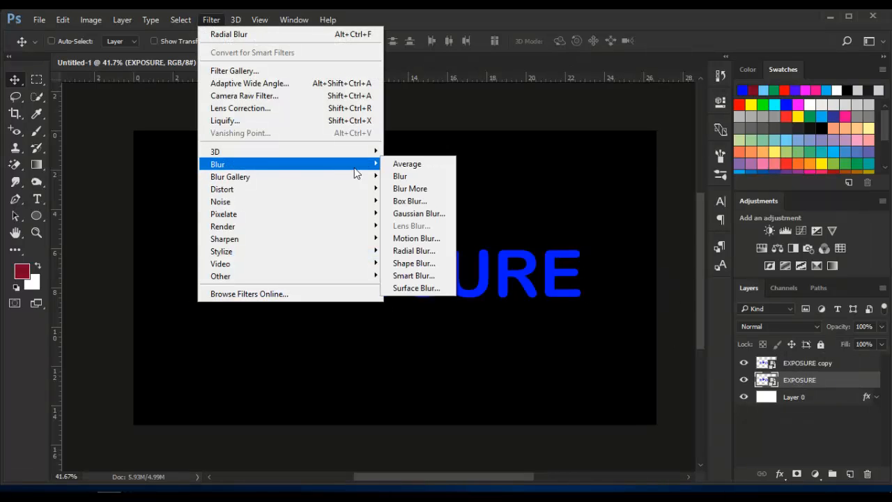
click(420, 203)
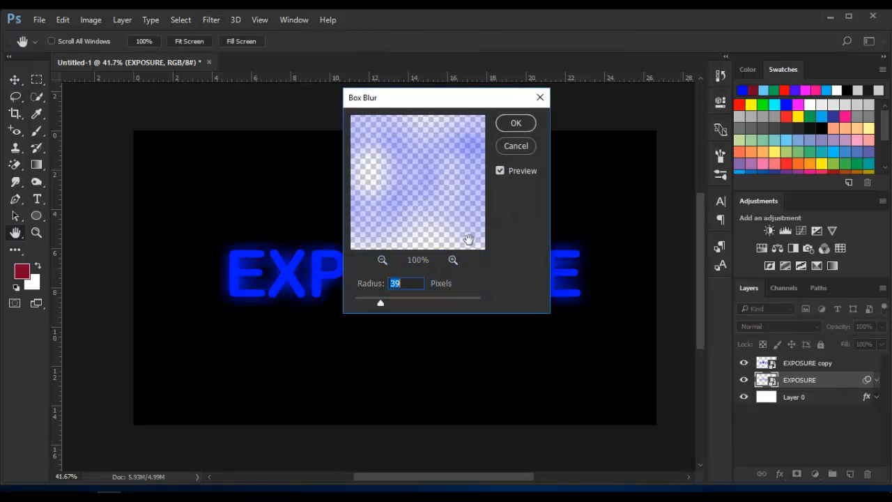
mouse_move(385, 301)
mouse_down()
mouse_move(407, 303)
mouse_move(390, 301)
mouse_up()
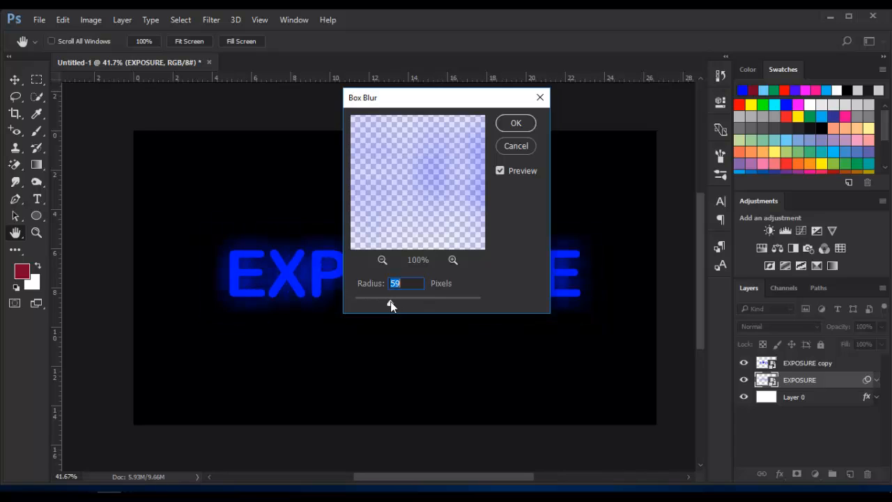
click(516, 125)
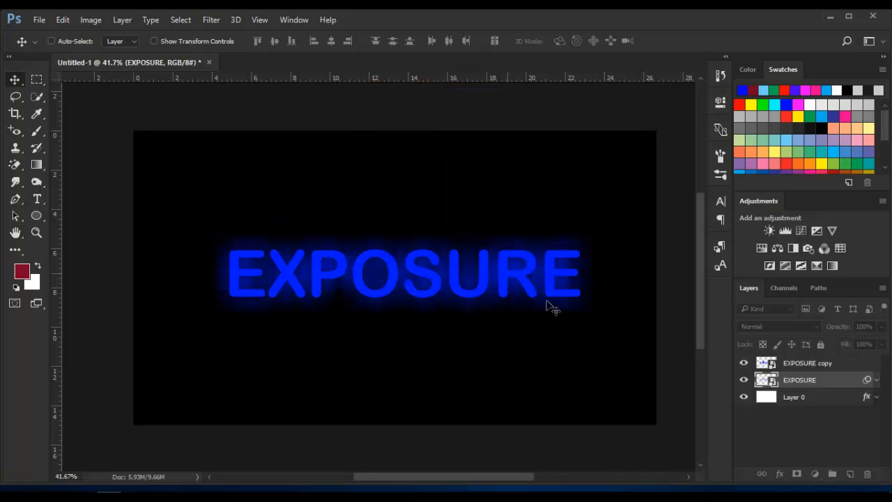
- Try different blend modes, including Pin Light, on the blurred EXPOSURE layer
click(792, 329)
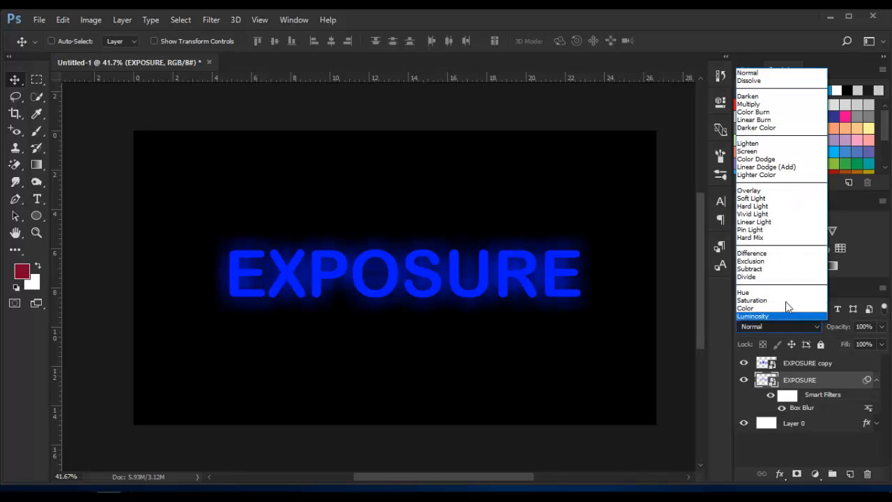
click(784, 155)
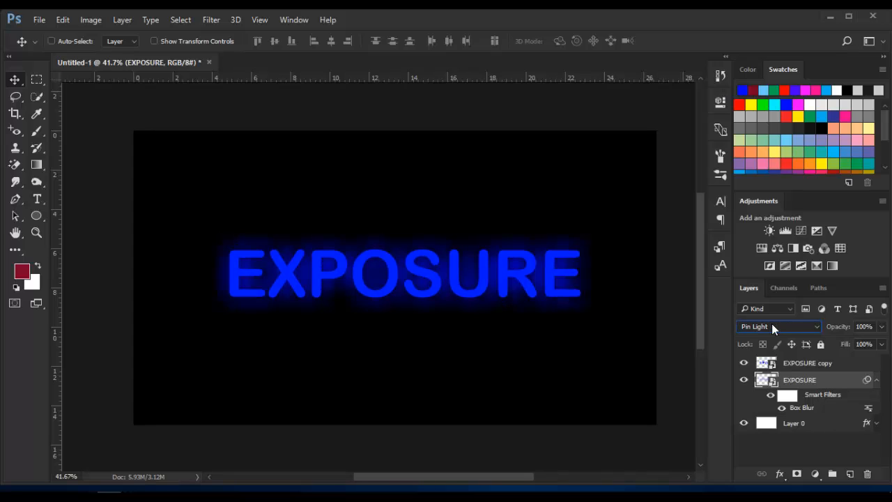
key(Down)
- Duplicate the unblurred EXPOSURE copy layer and place the duplicate beneath the blurred EXPOSURE layer
click(803, 366)
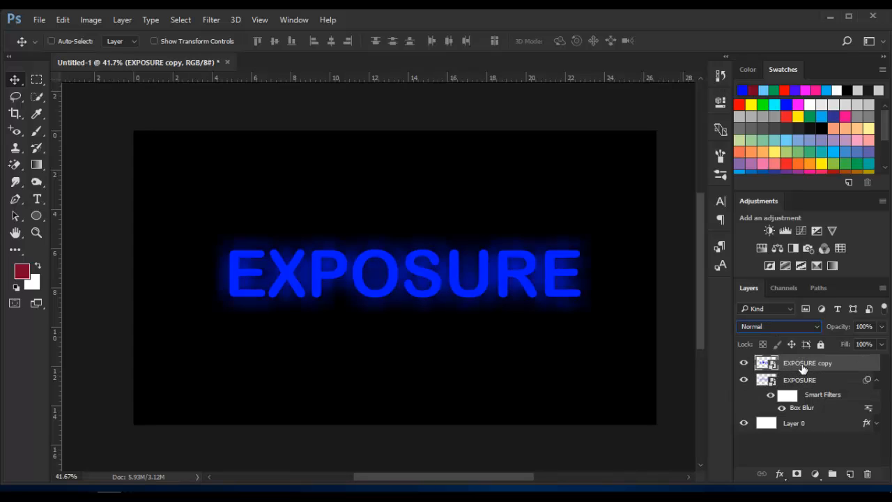
key(ctrl+j)
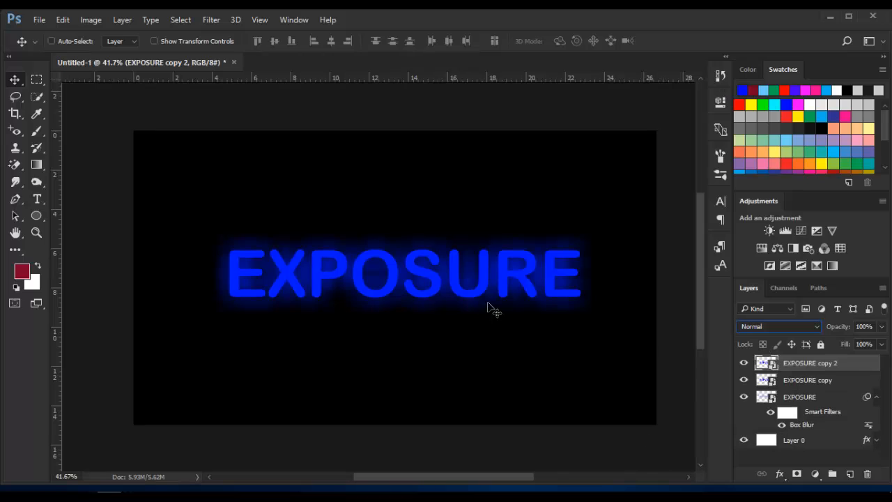
drag(810, 365, 823, 408)
click(878, 381)
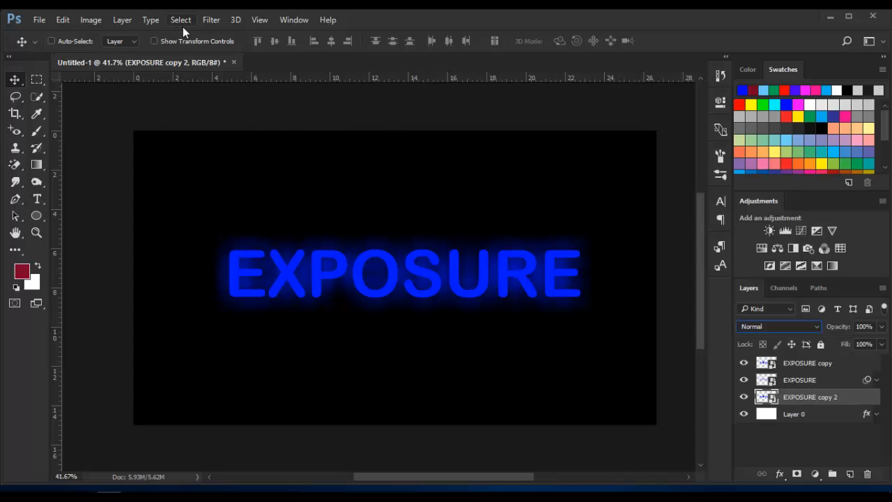
- Apply a Radial Blur to the lowest text layer with amount 100, Zoom method, Best quality and the blur centre near the upper-left corner
click(210, 20)
mouse_move(237, 165)
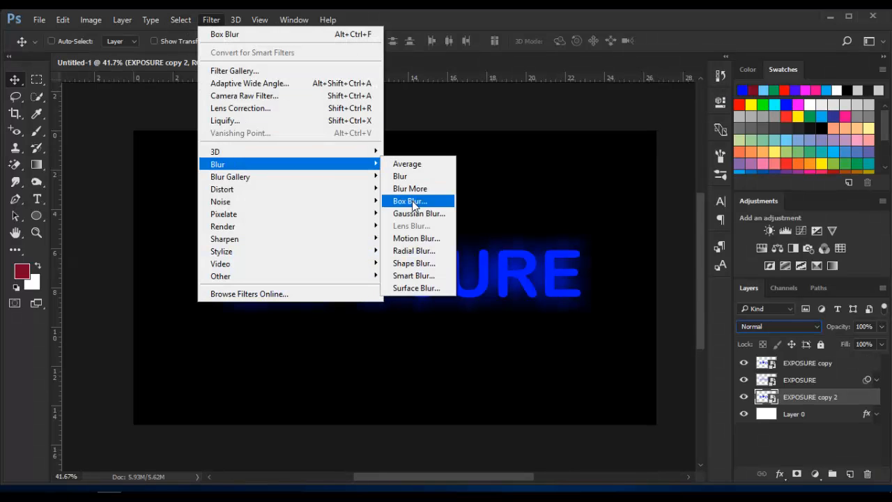
click(419, 251)
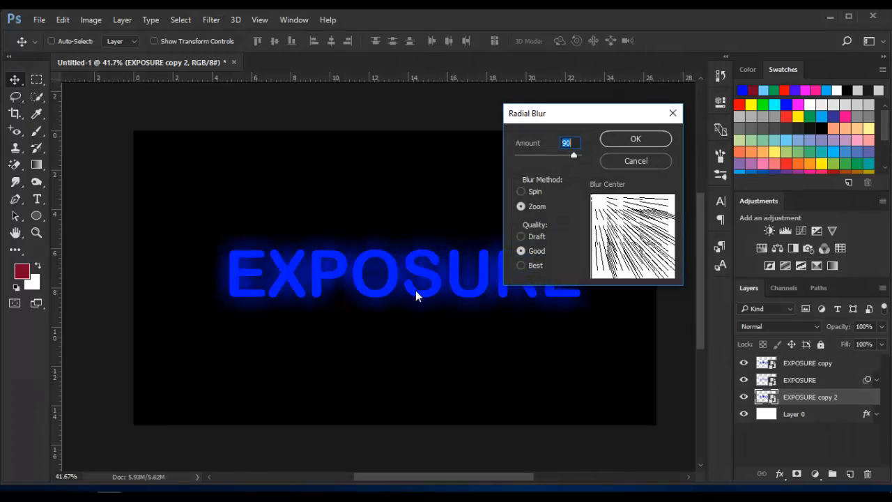
drag(595, 202, 593, 198)
mouse_move(573, 155)
mouse_down()
mouse_move(500, 157)
mouse_move(581, 154)
mouse_up()
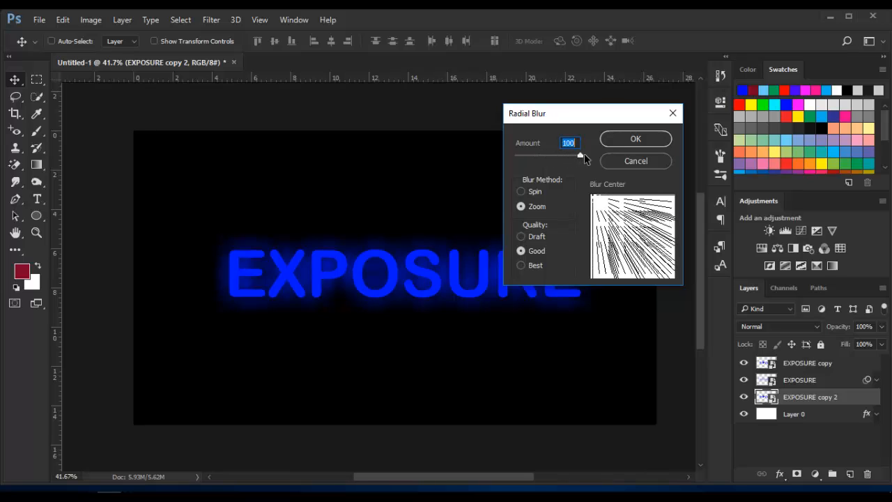
click(520, 192)
click(522, 207)
click(523, 266)
click(634, 140)
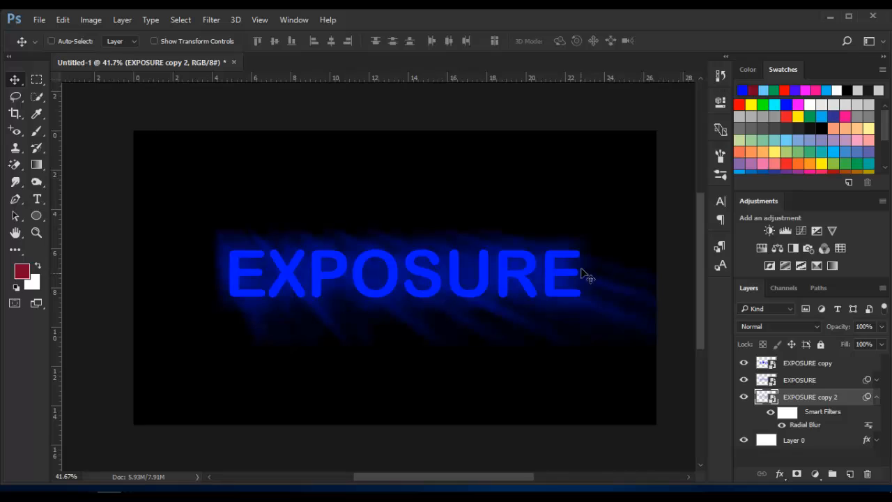
click(877, 396)
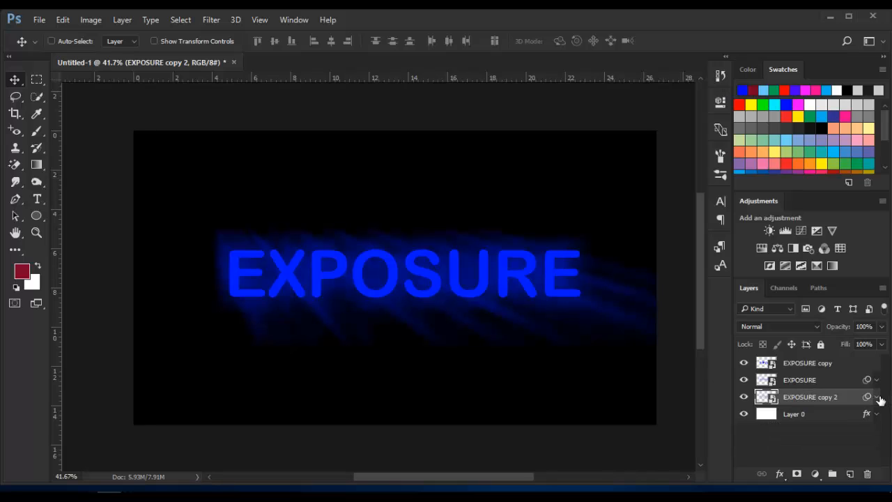
- Add a Bevel & Emboss effect in Outer Bevel style with 396% depth to the topmost EXPOSURE copy layer
shift+click(793, 368)
click(792, 367)
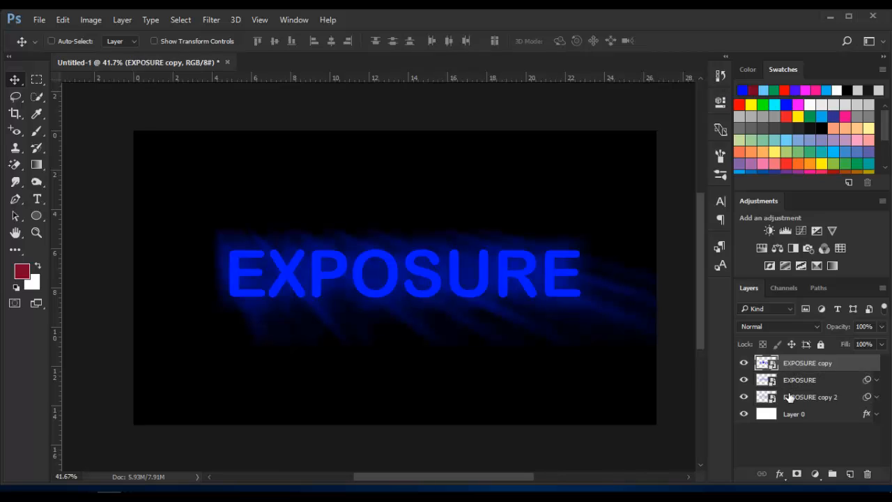
click(772, 437)
click(797, 368)
click(779, 474)
key(Escape)
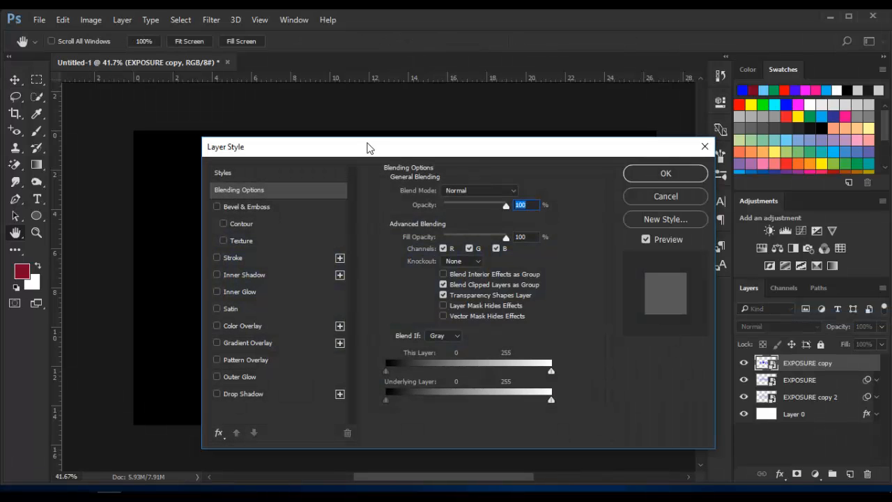
drag(366, 146, 635, 118)
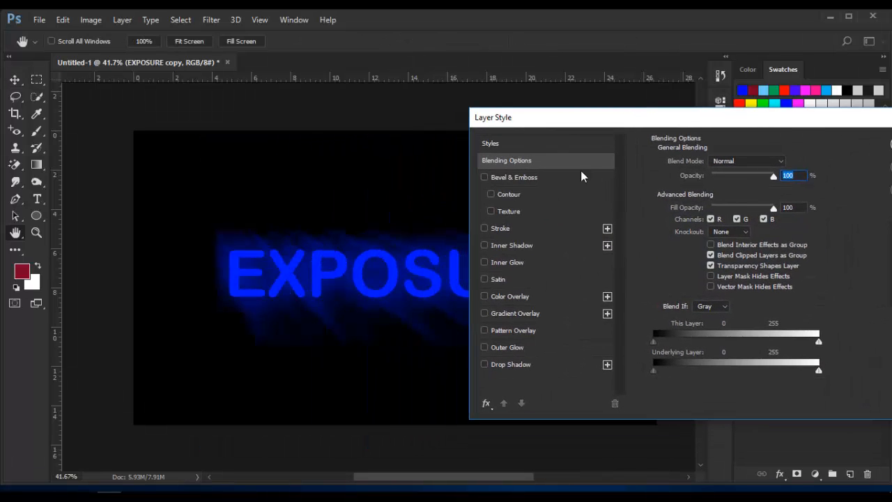
click(485, 178)
click(506, 178)
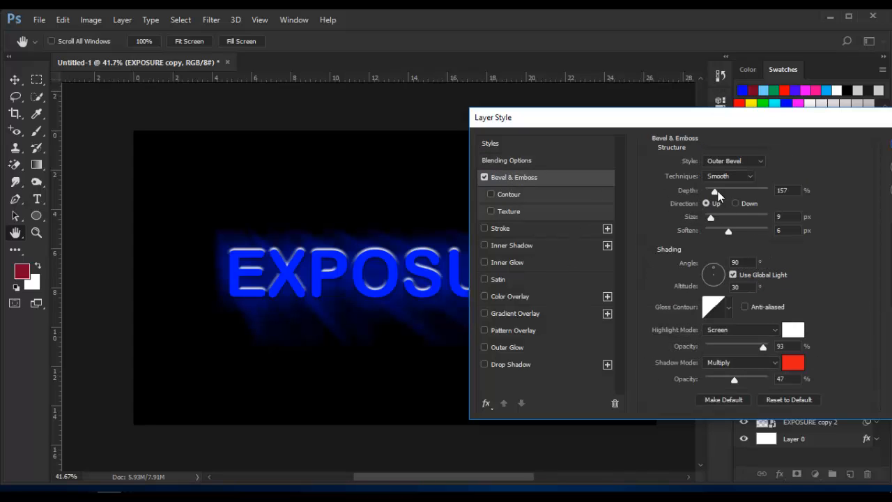
drag(718, 191, 738, 193)
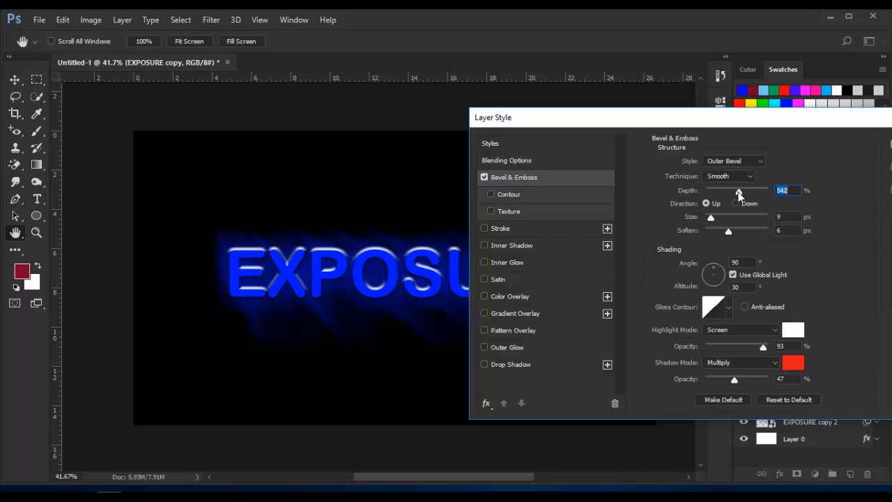
- Try adding Contour and Texture to the bevel of the EXPOSURE copy layer
click(516, 198)
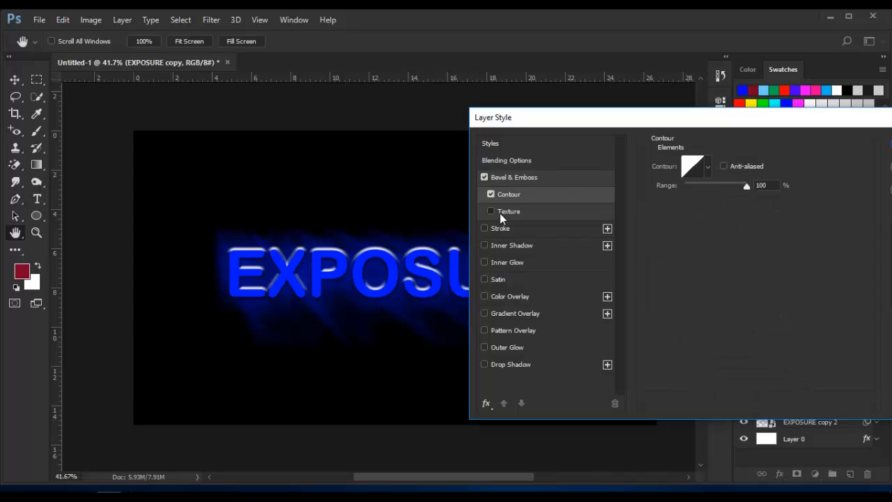
click(501, 213)
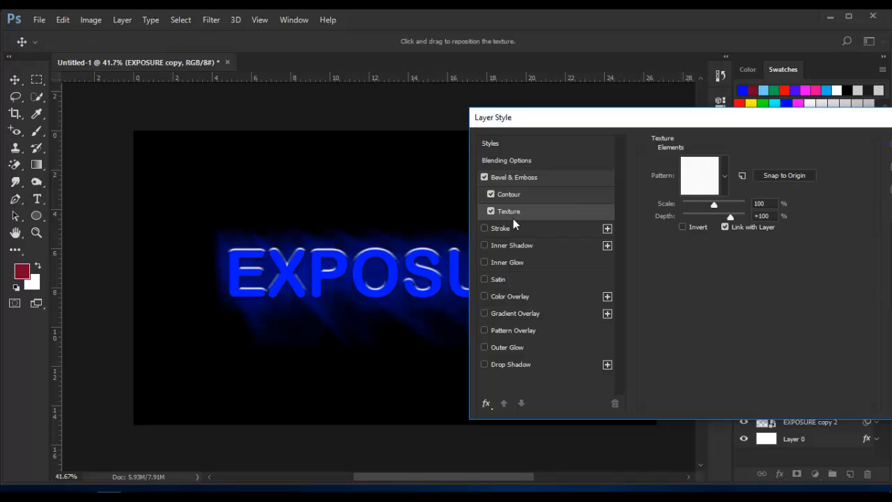
click(489, 211)
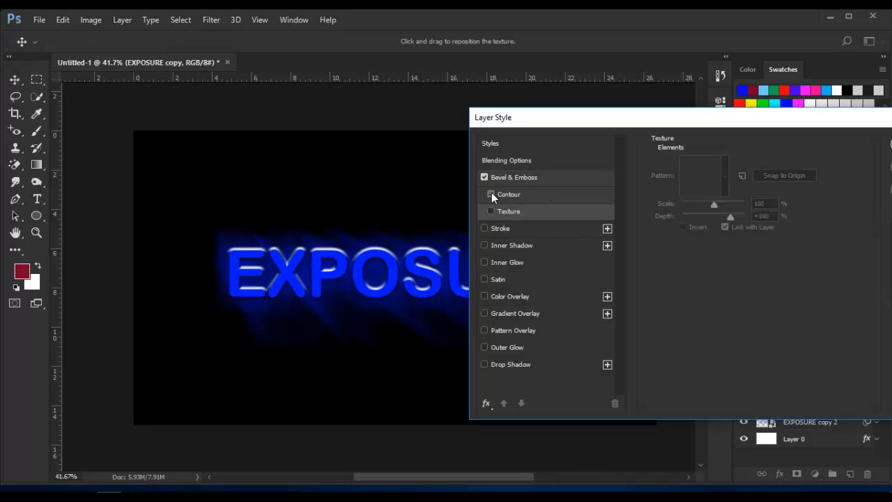
- Adjust the bevel's soften and size settings and apply the layer style to the EXPOSURE copy layer
click(501, 179)
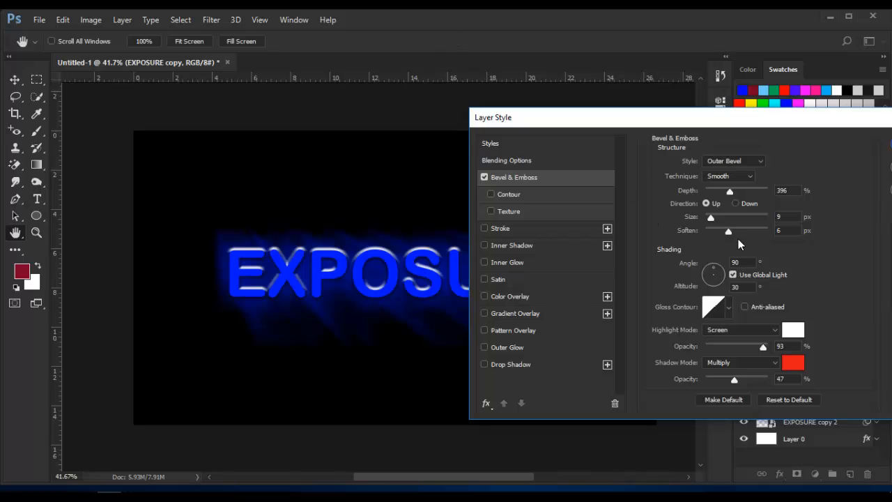
drag(725, 233, 712, 218)
drag(767, 117, 557, 144)
click(721, 171)
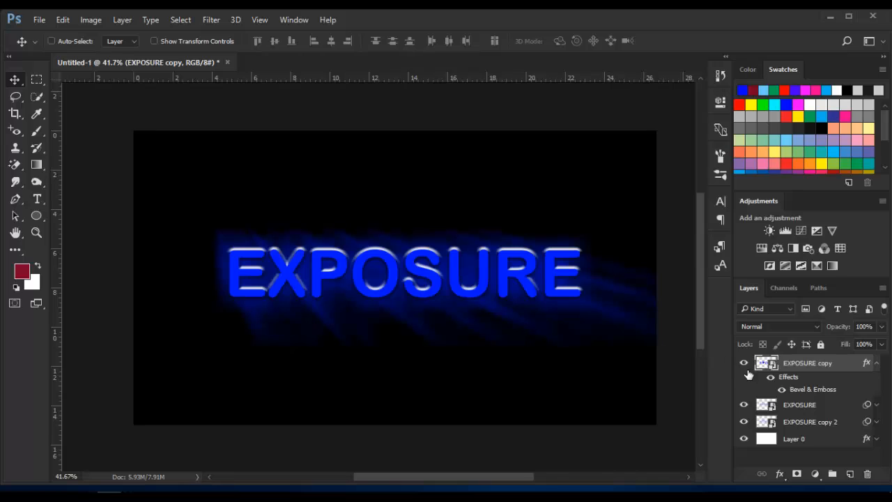
- Group the three EXPOSURE text layers
click(876, 364)
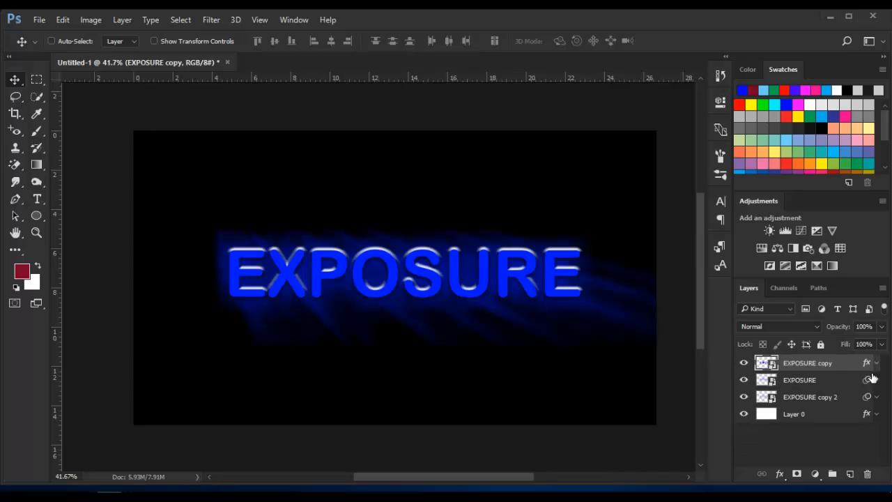
shift+click(806, 399)
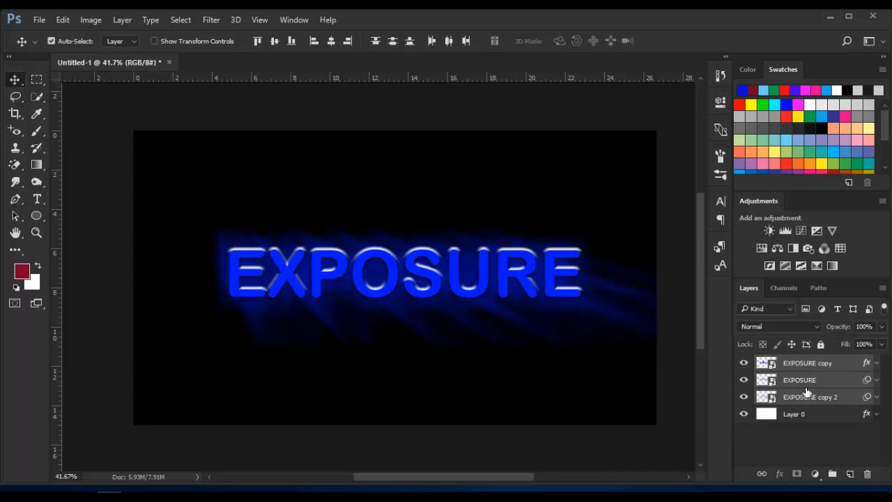
drag(803, 371, 832, 473)
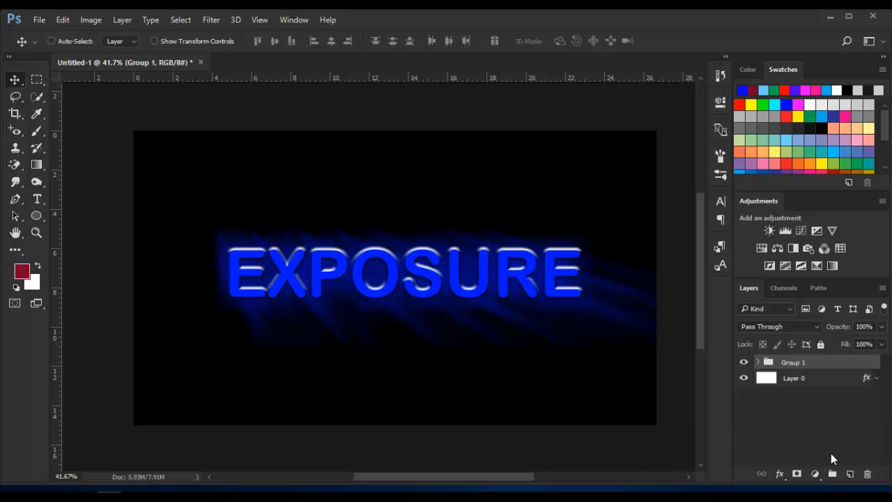
click(797, 475)
click(780, 474)
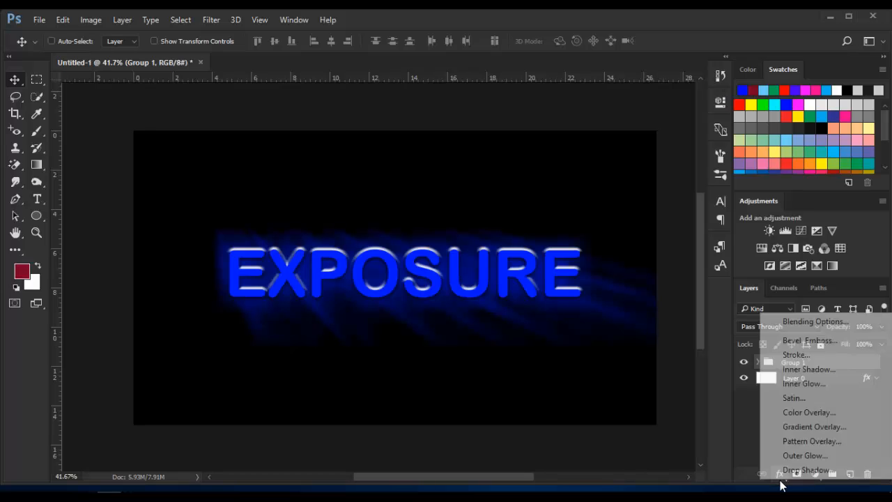
click(743, 438)
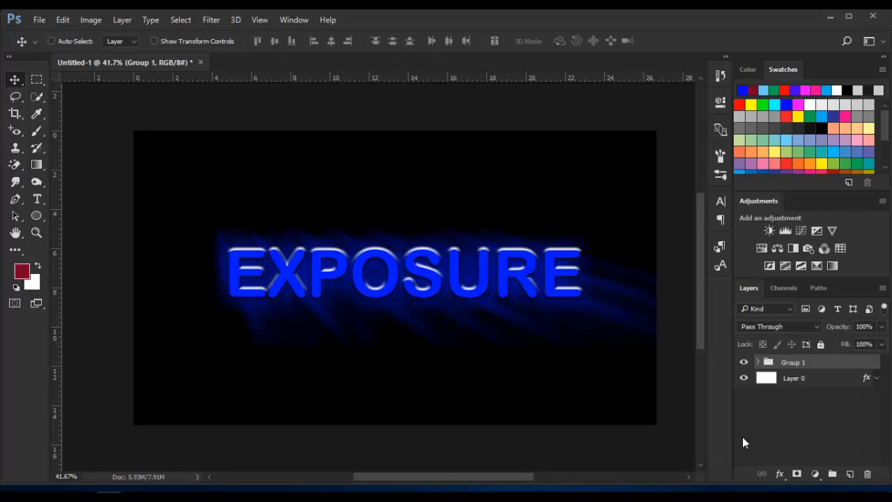
- Add a blue Outer Glow in Normal blend mode at 100% opacity to the text group, fine-tuning its size and range
click(780, 474)
click(801, 318)
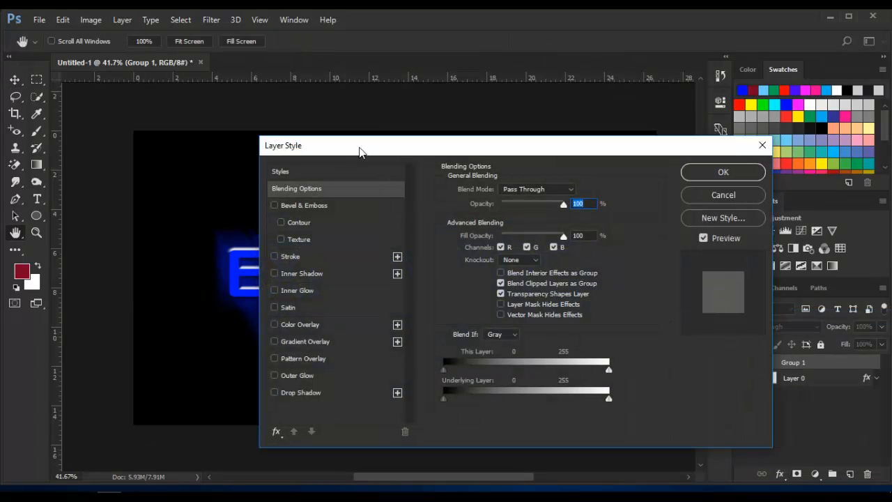
drag(360, 152, 569, 96)
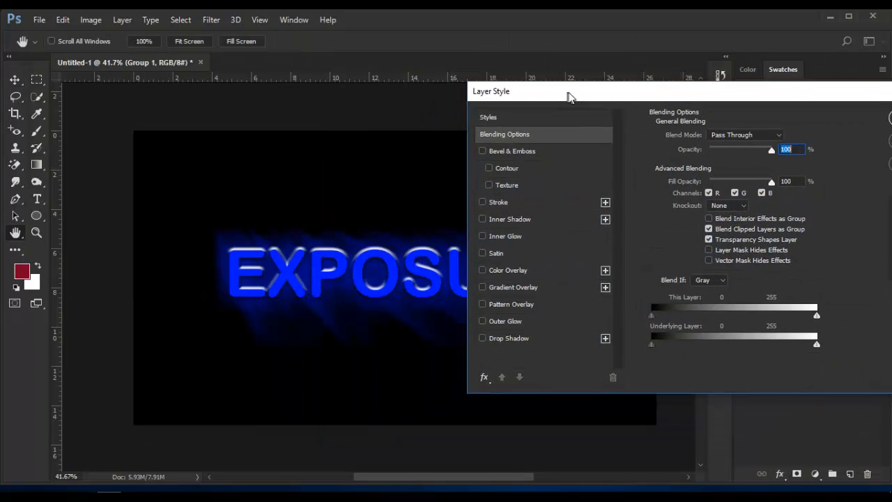
click(485, 320)
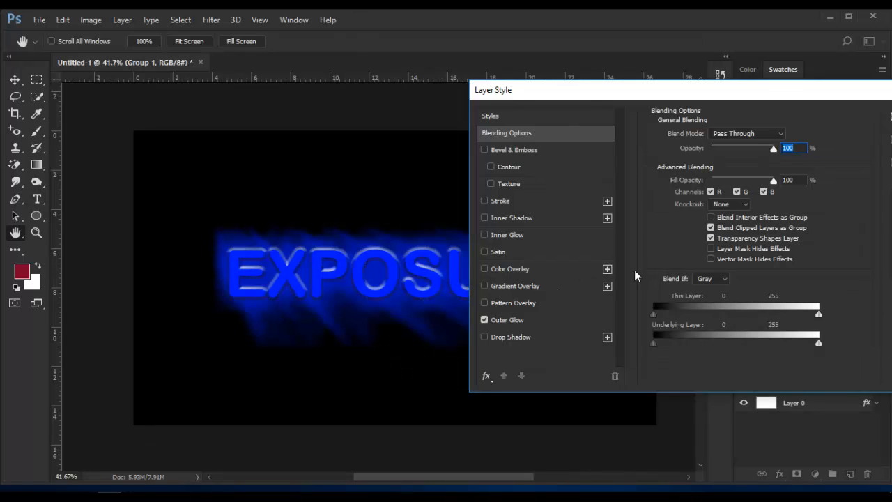
click(509, 320)
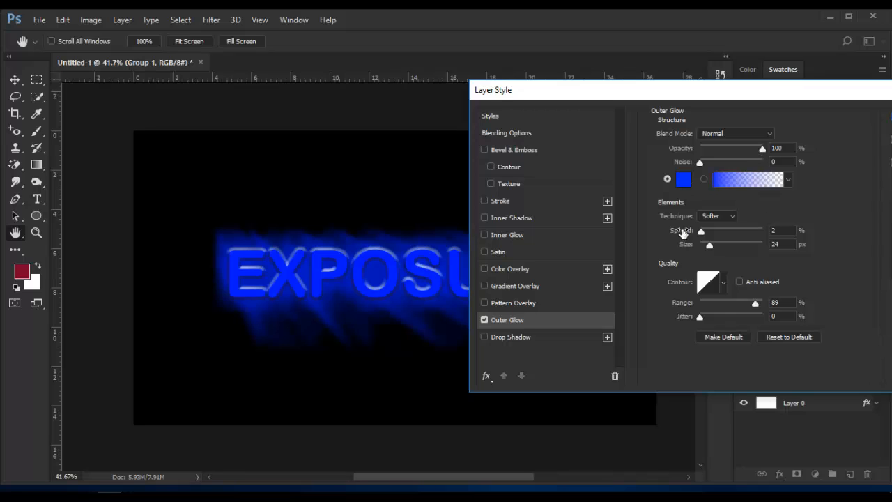
mouse_move(708, 246)
mouse_down()
mouse_move(701, 247)
mouse_move(704, 230)
mouse_move(736, 237)
mouse_move(700, 239)
mouse_move(704, 246)
mouse_move(706, 235)
mouse_up()
drag(755, 303, 759, 304)
drag(729, 94, 420, 123)
click(623, 150)
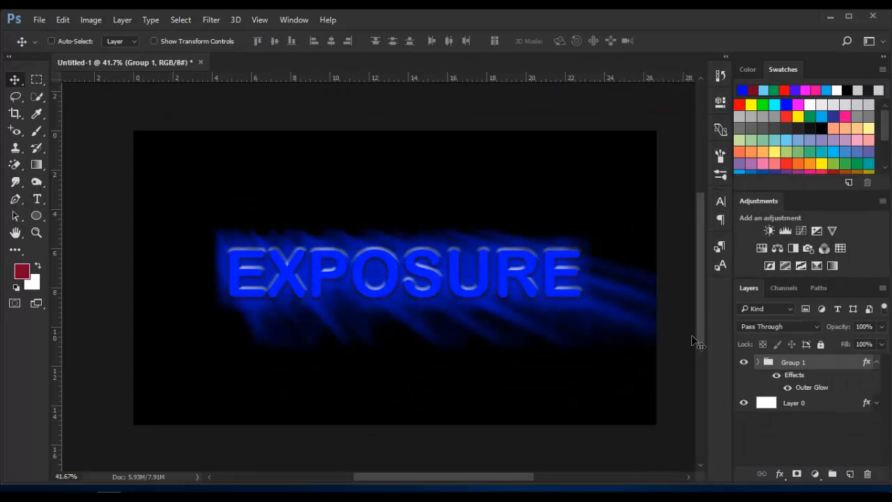
click(877, 362)
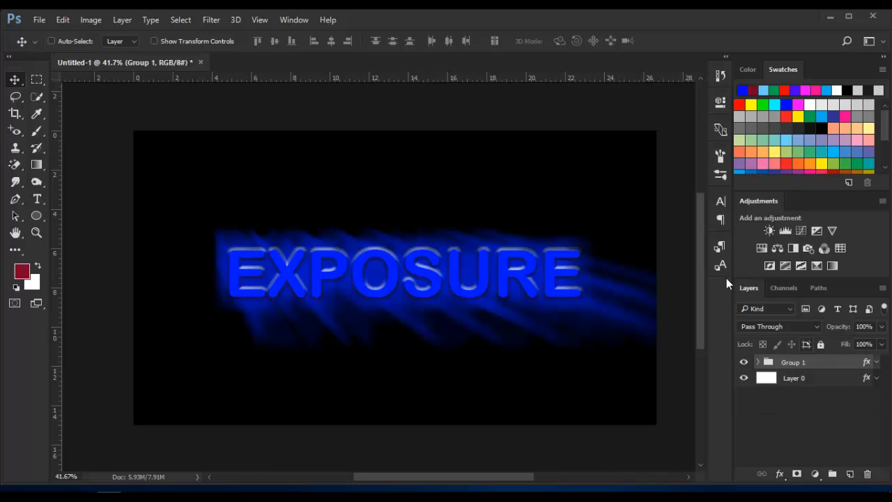
key(ctrl)
key(ctrl+0)
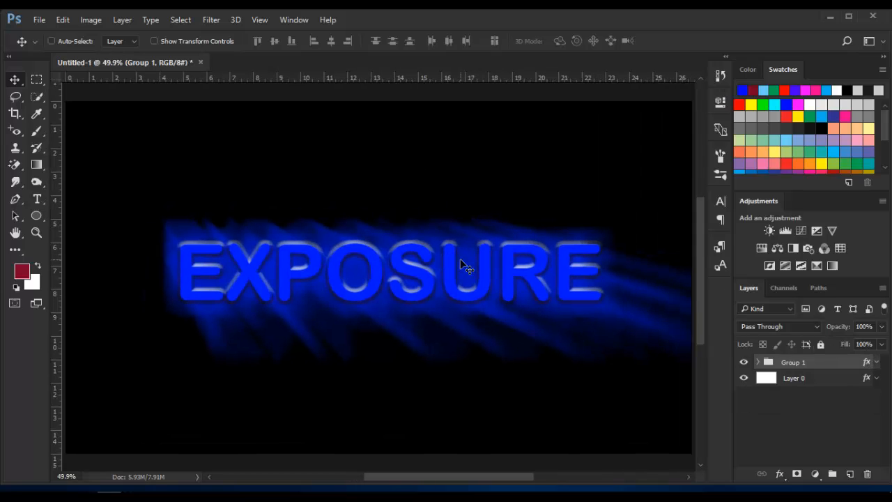
scroll(398, 272, down, 1)
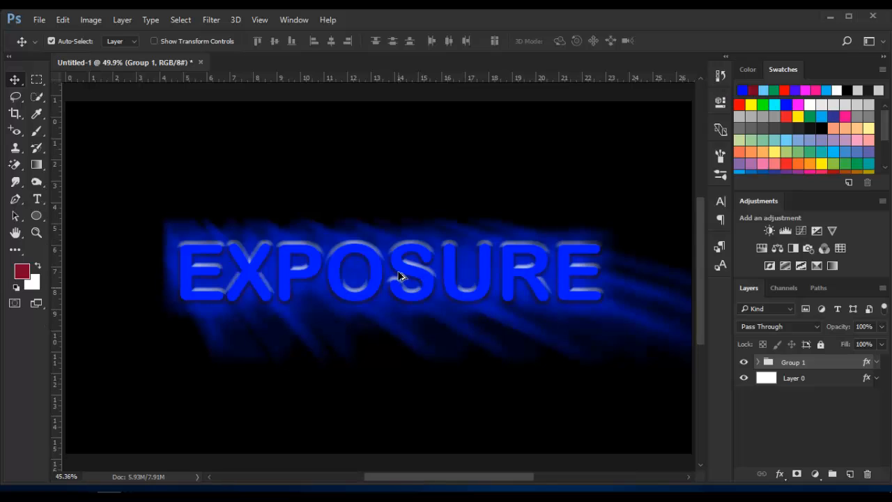
scroll(398, 272, up, 1)
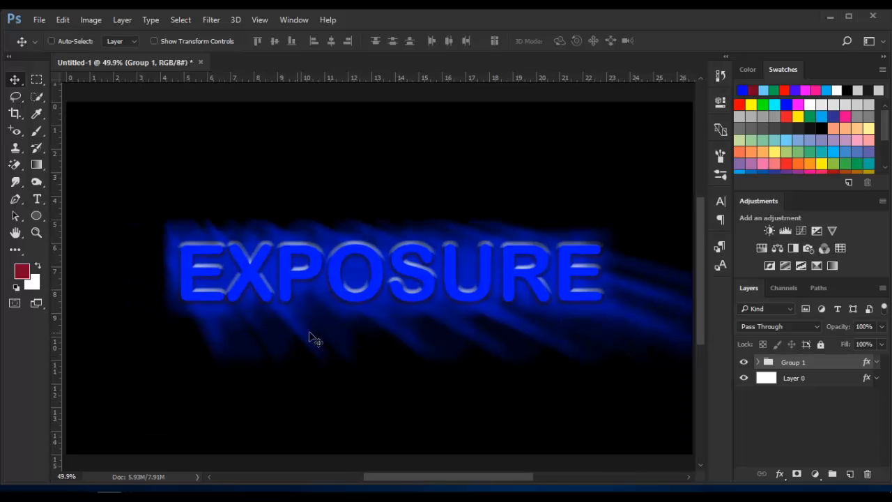